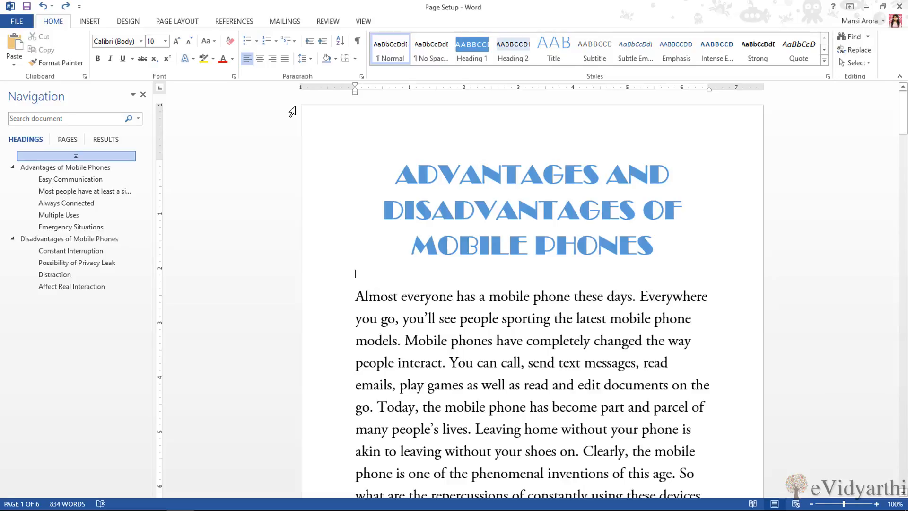
Open the custom paper size settings for the document and move the dialog clear of the page text.
{"action": "left_click", "coordinate": [363, 21]}
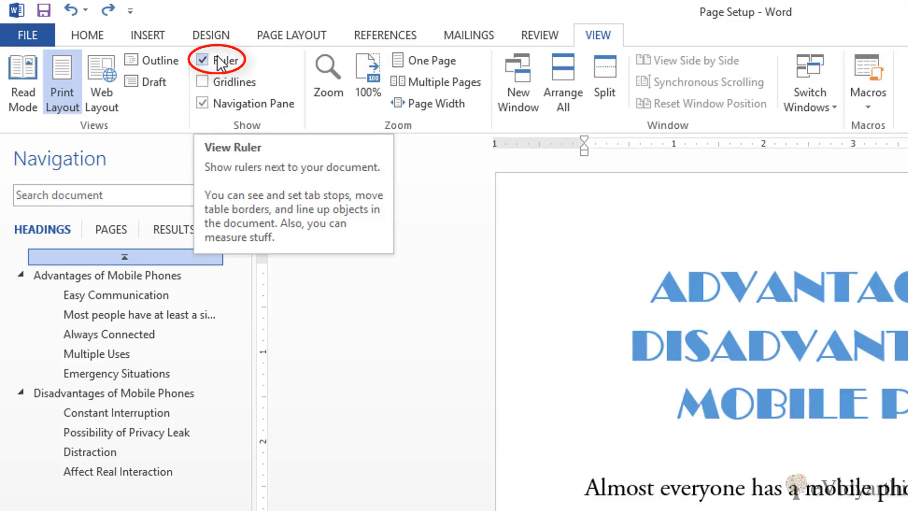
{"action": "left_click", "coordinate": [290, 35]}
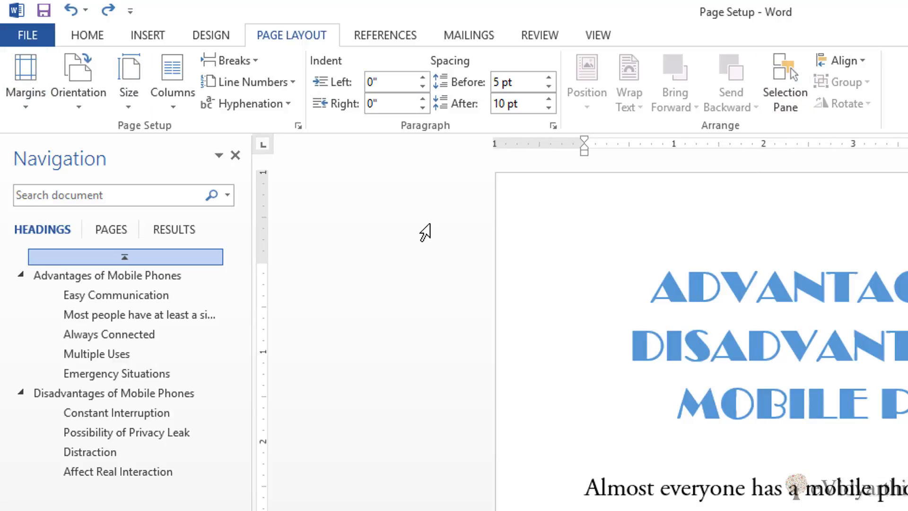
{"action": "left_click", "coordinate": [135, 109]}
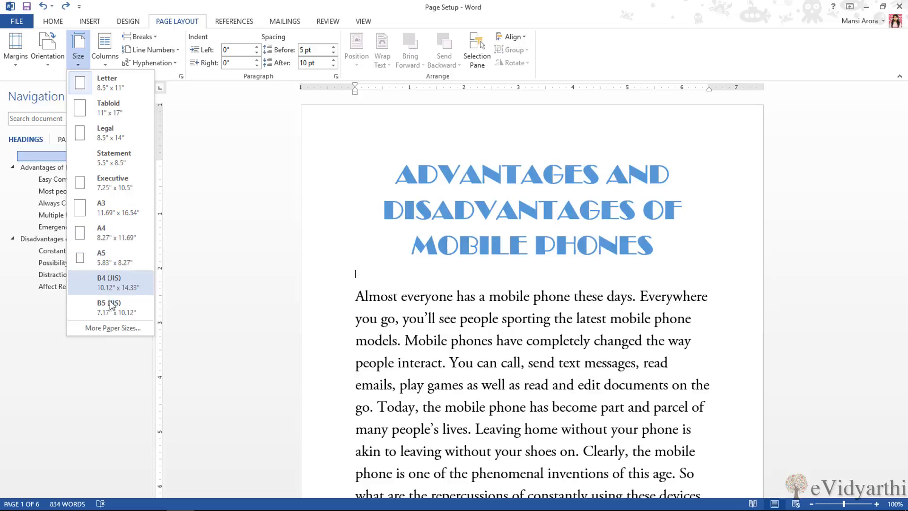
{"action": "left_click", "coordinate": [116, 328]}
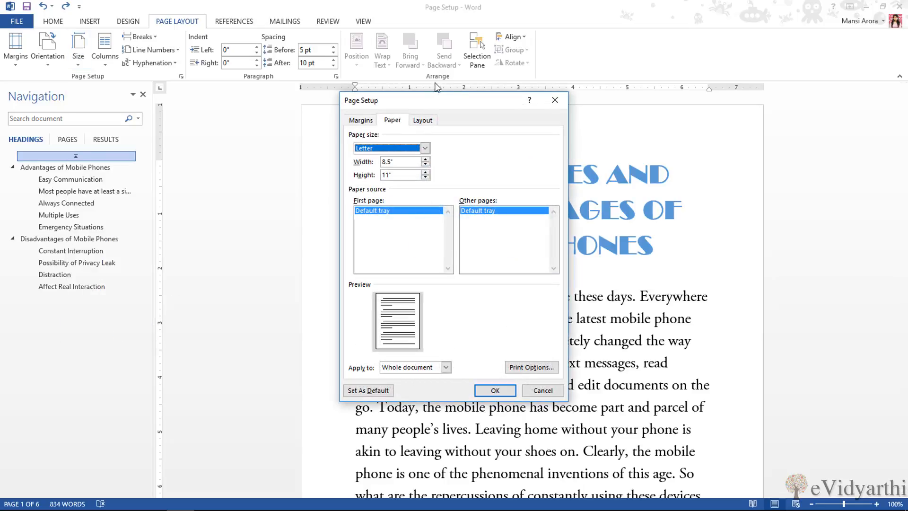
{"action": "left_click_drag", "start_coordinate": [475, 99], "coordinate": [254, 101]}
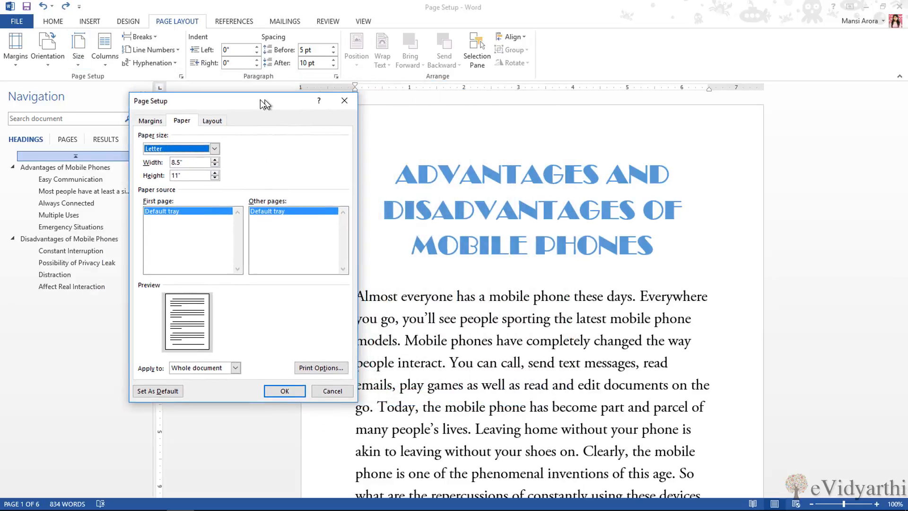
Set the paper size to Legal, 8.5" by 14", and apply it to the whole document.
{"action": "left_click", "coordinate": [203, 151]}
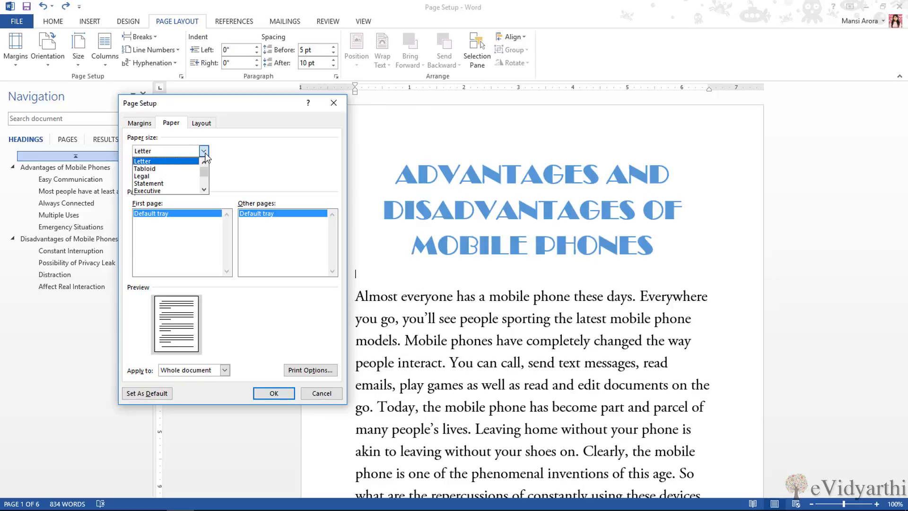
{"action": "left_click", "coordinate": [245, 172]}
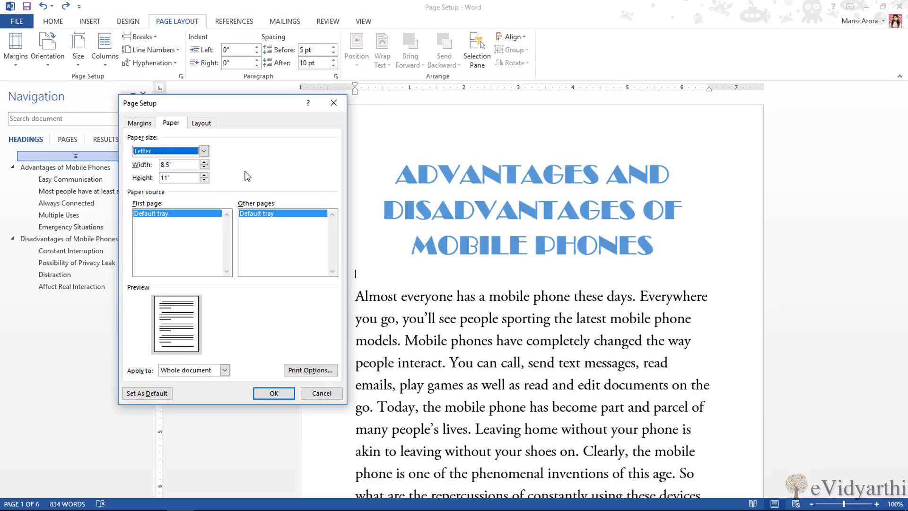
{"action": "key", "text": "Tab"}
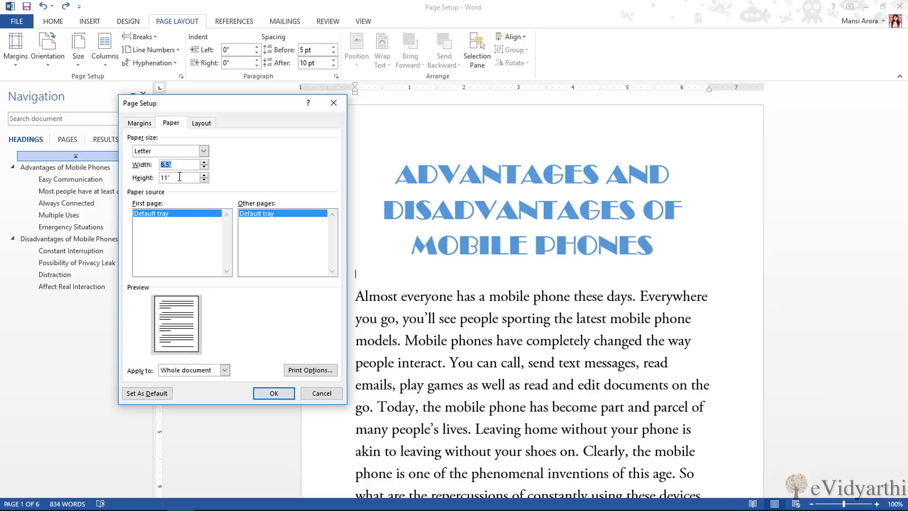
{"action": "double_click", "coordinate": [181, 178]}
{"action": "left_click", "coordinate": [203, 151]}
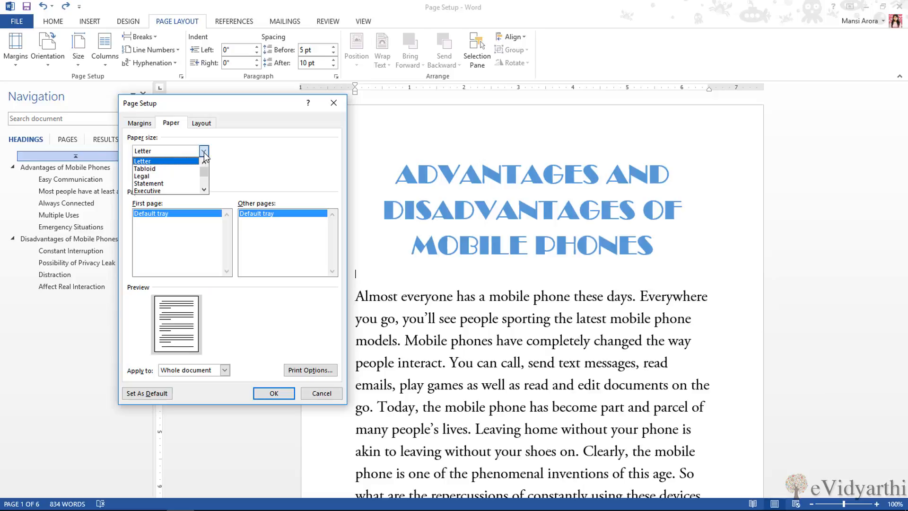
{"action": "left_click", "coordinate": [178, 178]}
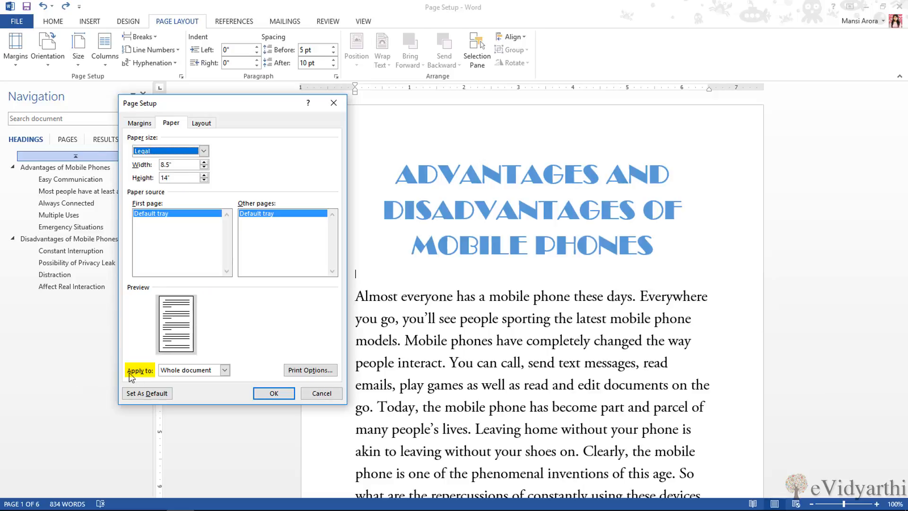
{"action": "left_click", "coordinate": [223, 373]}
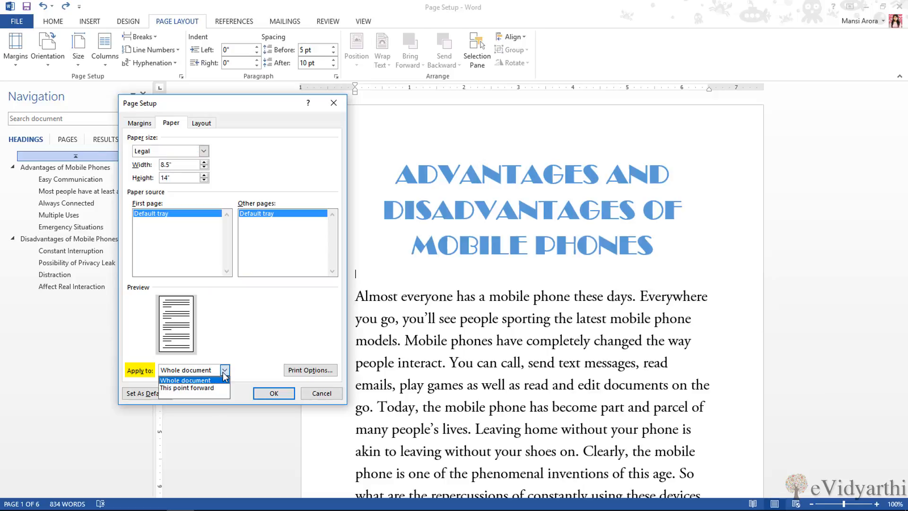
{"action": "left_click", "coordinate": [195, 382]}
{"action": "left_click", "coordinate": [260, 391]}
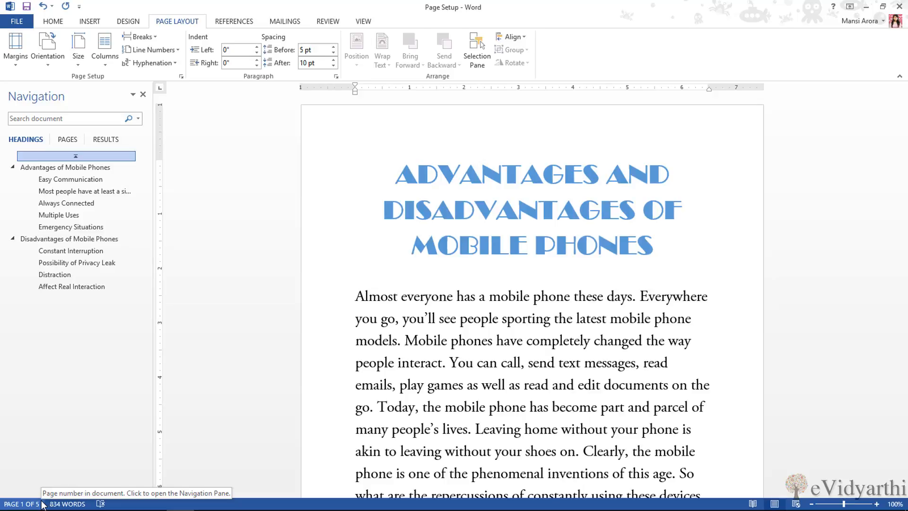
Change the document's paper size to Letter, 8.5" x 11".
{"action": "left_click", "coordinate": [73, 64]}
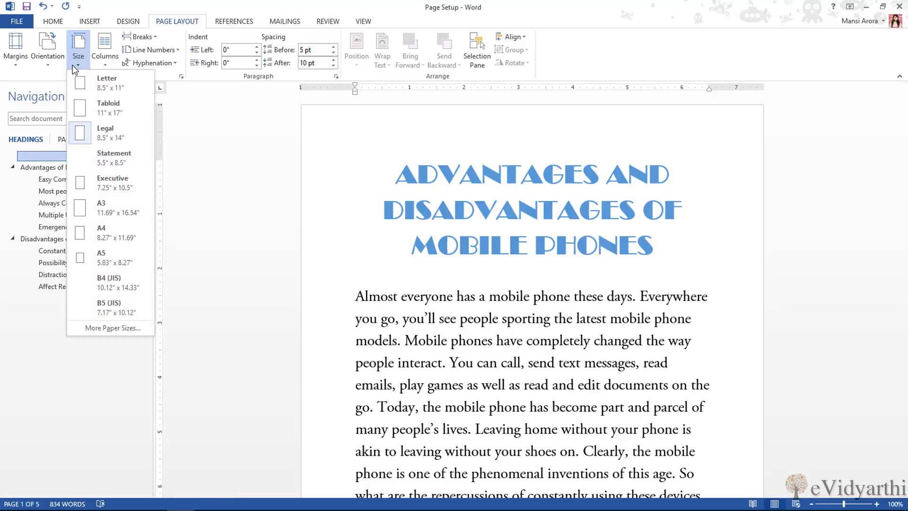
{"action": "left_click", "coordinate": [99, 90]}
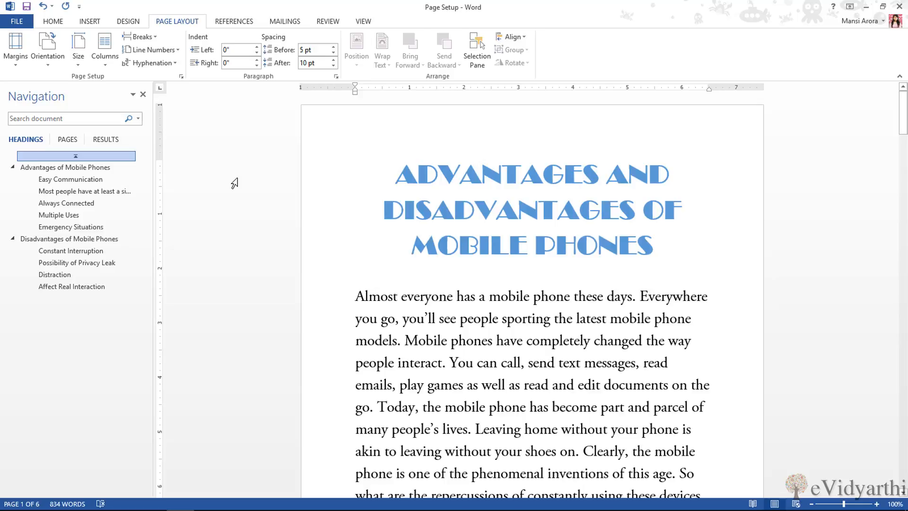
Switch the page orientation to Landscape, look through the first pages and return to the title.
{"action": "left_click", "coordinate": [56, 71]}
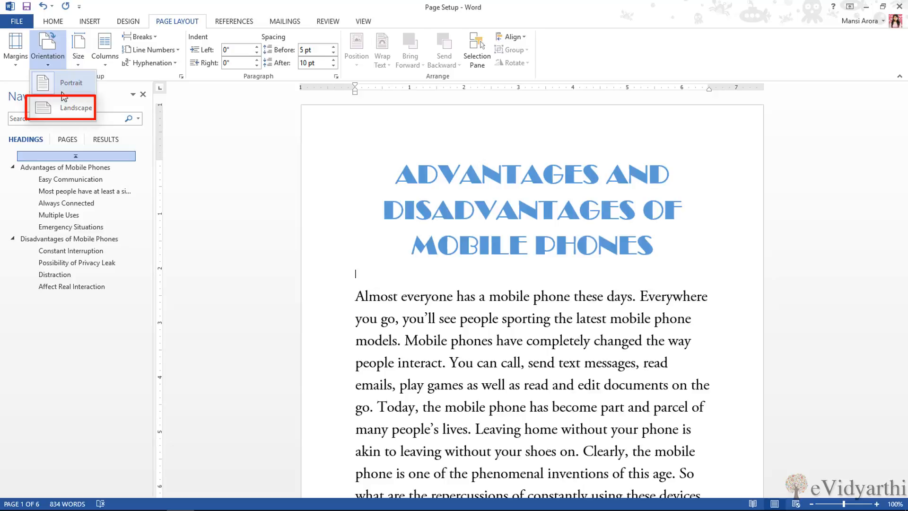
{"action": "left_click", "coordinate": [62, 106]}
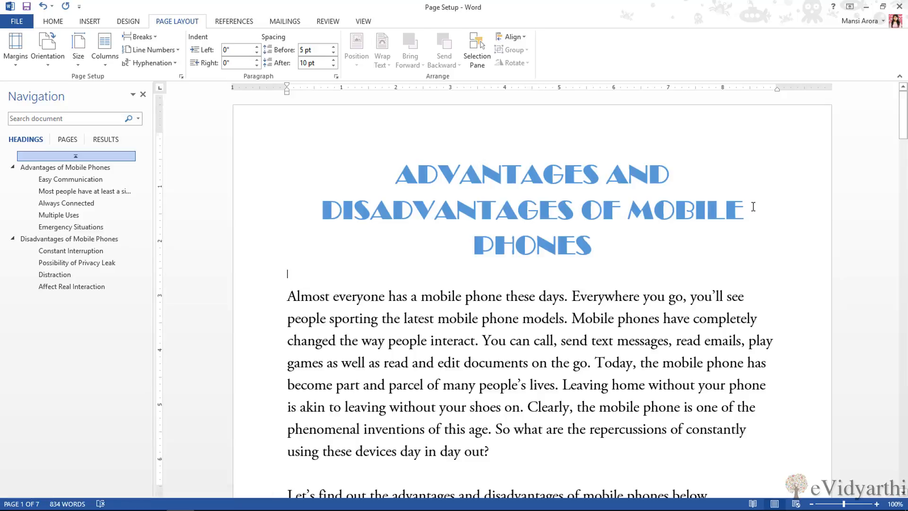
{"action": "scroll", "coordinate": [702, 284], "scroll_direction": "down", "scroll_amount": 4}
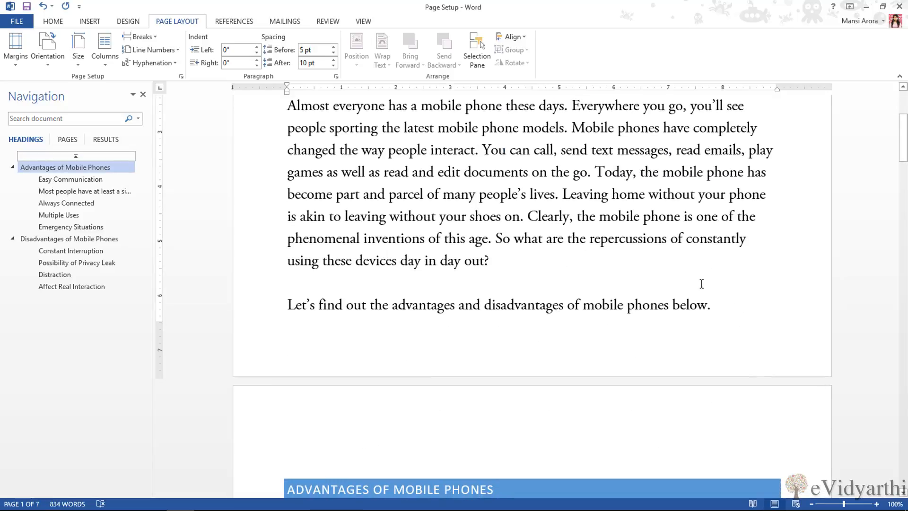
{"action": "scroll", "coordinate": [702, 283], "scroll_direction": "down", "scroll_amount": 10}
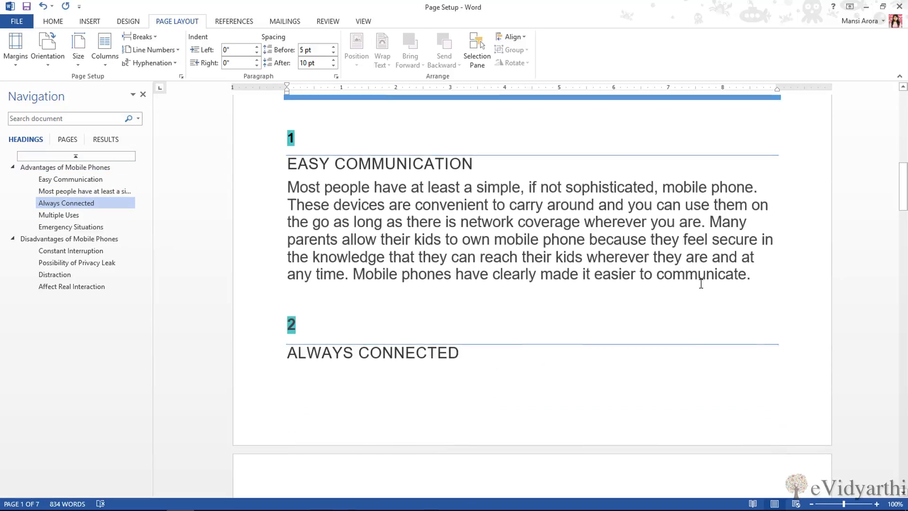
{"action": "scroll", "coordinate": [701, 284], "scroll_direction": "up", "scroll_amount": 7}
{"action": "scroll", "coordinate": [701, 284], "scroll_direction": "down", "scroll_amount": 1}
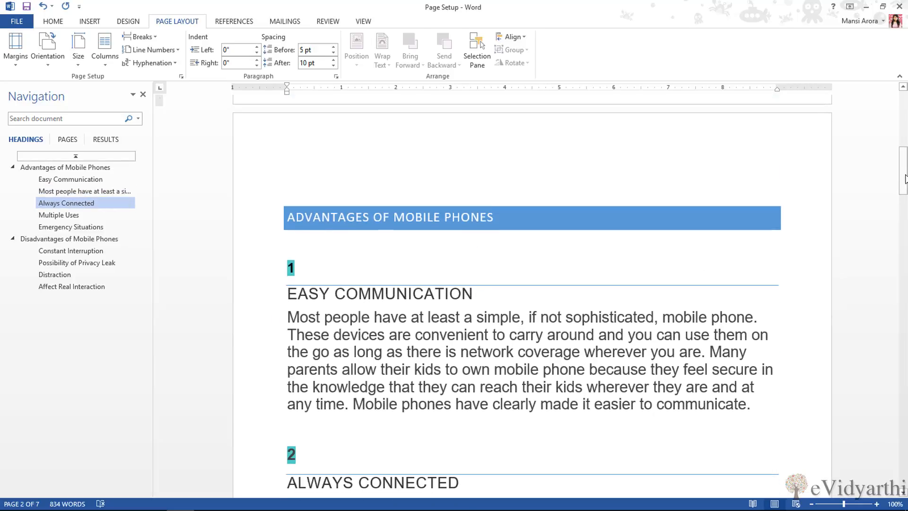
{"action": "left_click_drag", "start_coordinate": [906, 179], "coordinate": [906, 121]}
Set the document's page orientation back to Portrait.
{"action": "left_click", "coordinate": [47, 49]}
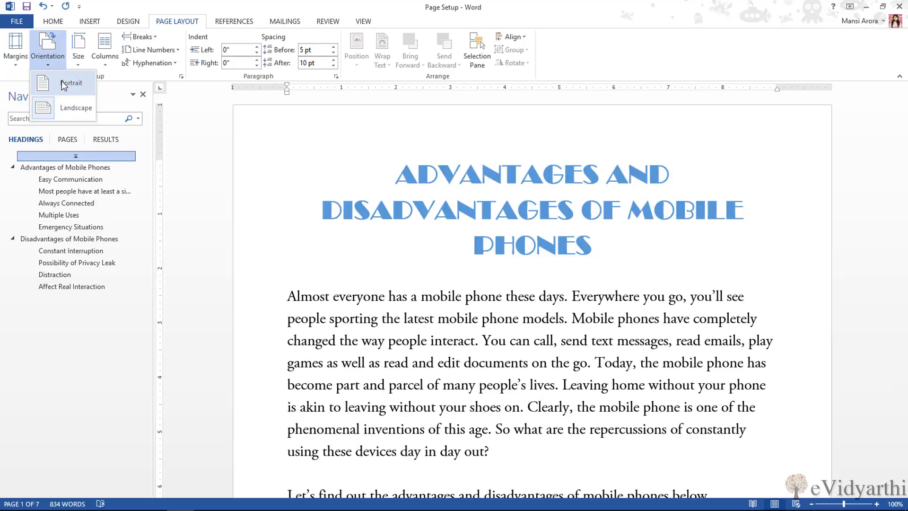
{"action": "left_click", "coordinate": [62, 81]}
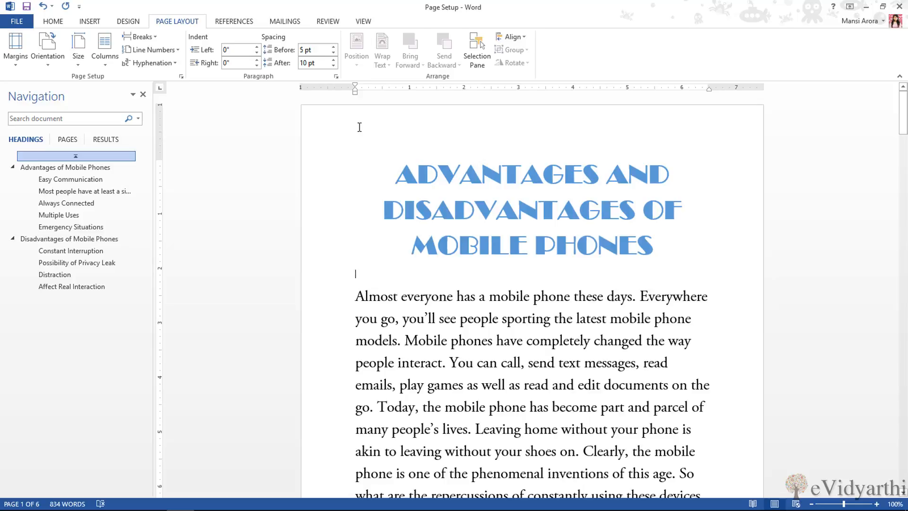
Go to the Affect Real Interaction section, check where the text ends on its page, and return to the document's beginning.
{"action": "left_click", "coordinate": [77, 289]}
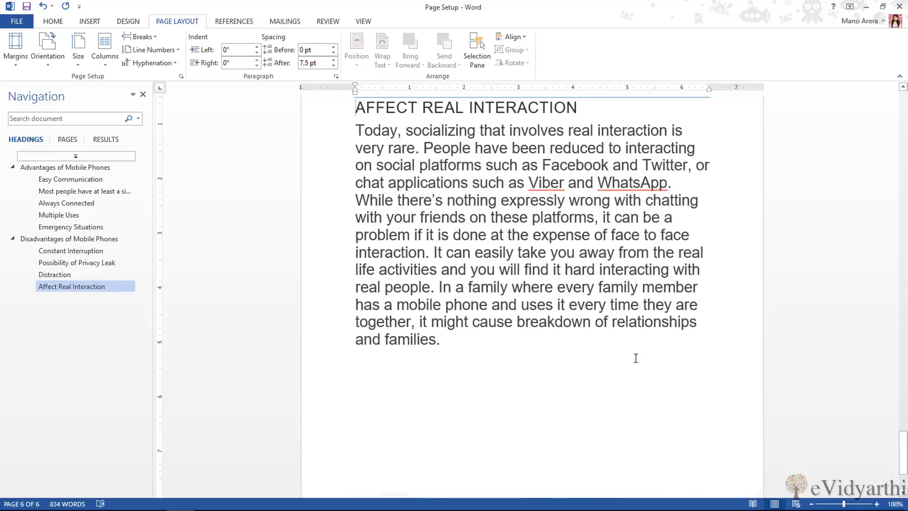
{"action": "scroll", "coordinate": [636, 358], "scroll_direction": "up", "scroll_amount": 3}
{"action": "scroll", "coordinate": [652, 345], "scroll_direction": "down", "scroll_amount": 5}
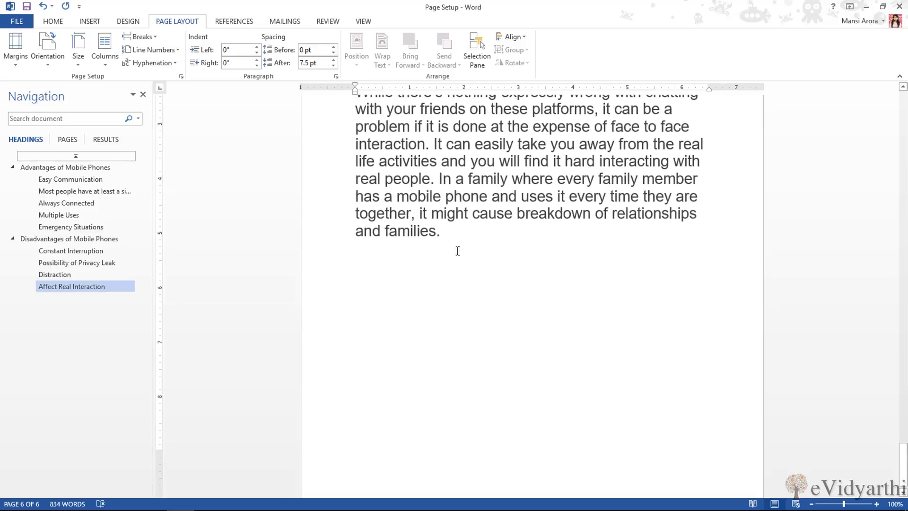
{"action": "scroll", "coordinate": [535, 343], "scroll_direction": "down", "scroll_amount": 1}
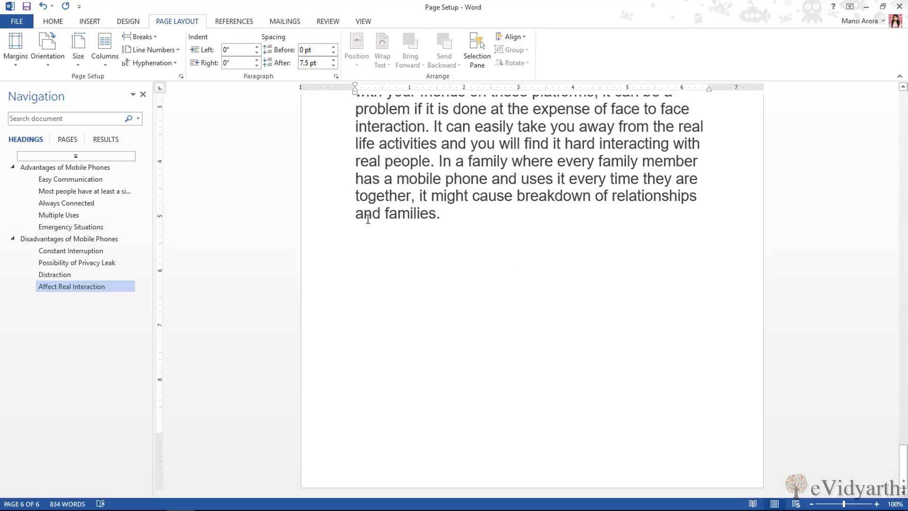
{"action": "scroll", "coordinate": [444, 276], "scroll_direction": "up", "scroll_amount": 3}
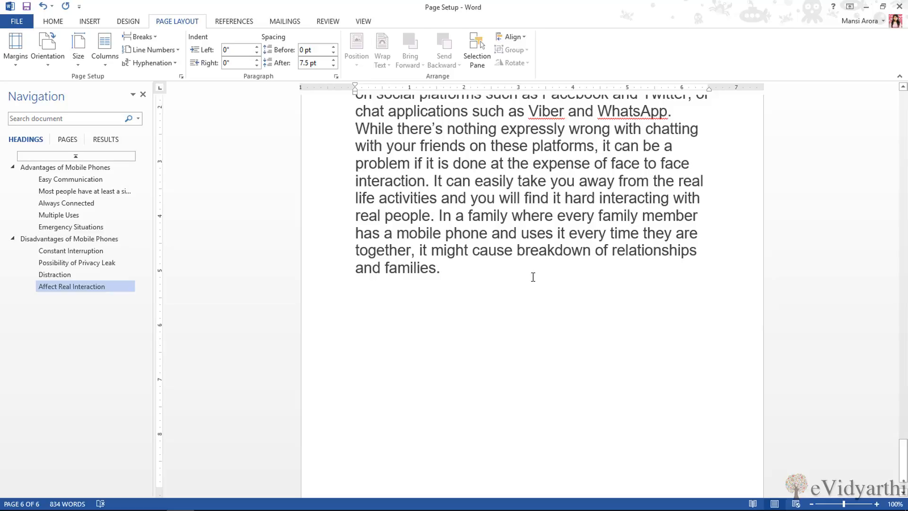
{"action": "left_click", "coordinate": [87, 158]}
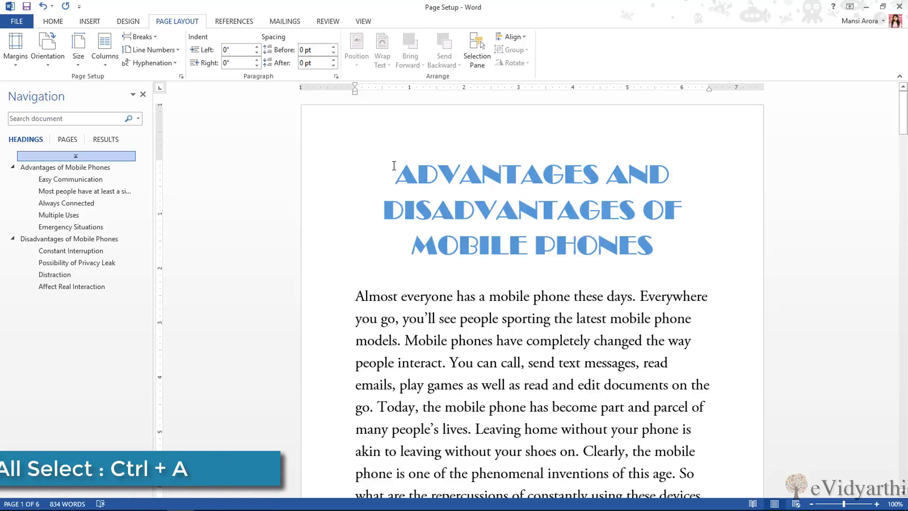
Widen the whole document's text with a left indent of -0.63" and a right indent of -0.69", and check the last section.
{"action": "key", "text": "ctrl+a"}
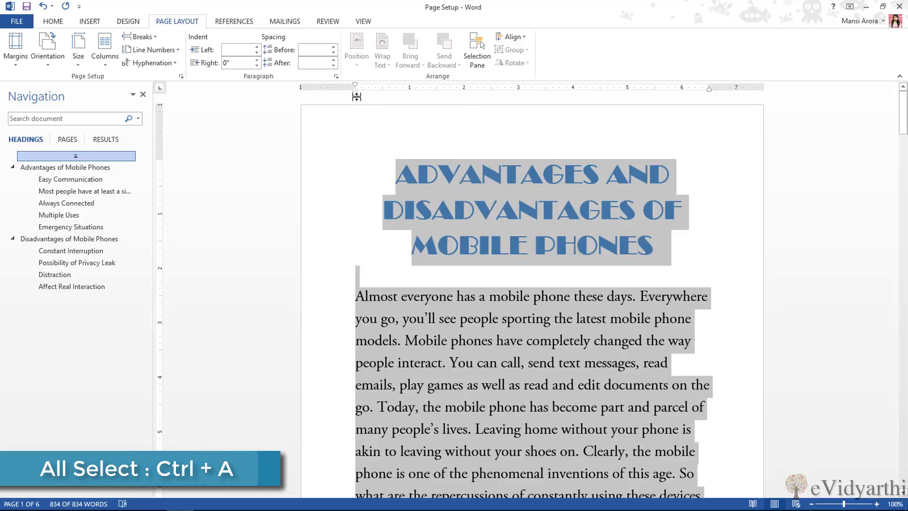
{"action": "left_click_drag", "start_coordinate": [356, 95], "coordinate": [322, 96]}
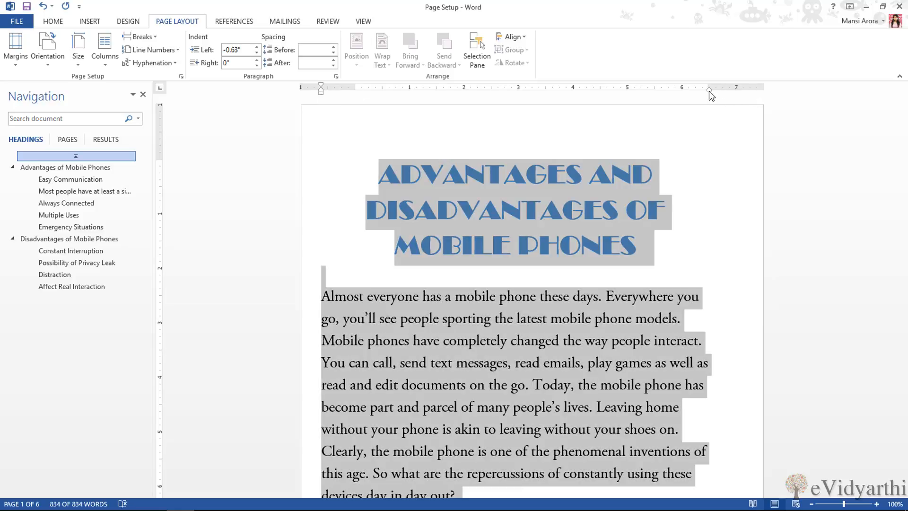
{"action": "left_click_drag", "start_coordinate": [710, 96], "coordinate": [750, 93]}
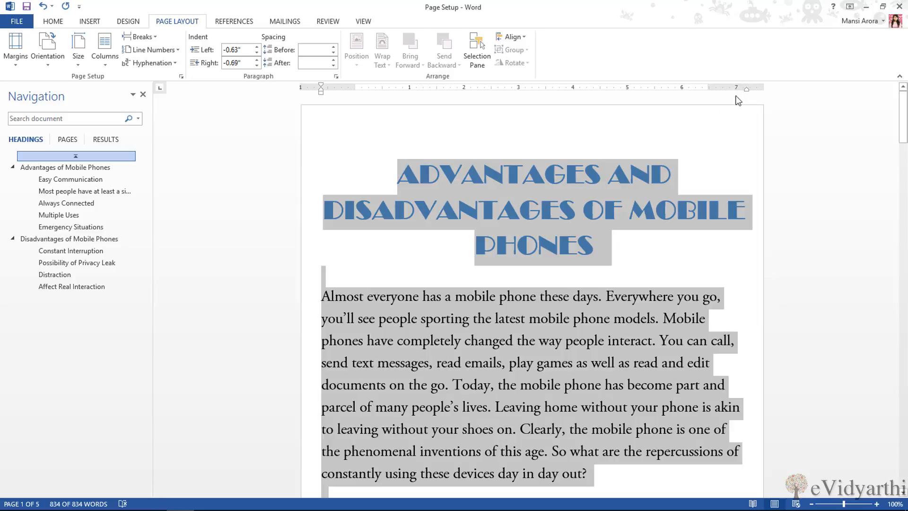
{"action": "left_click", "coordinate": [93, 289]}
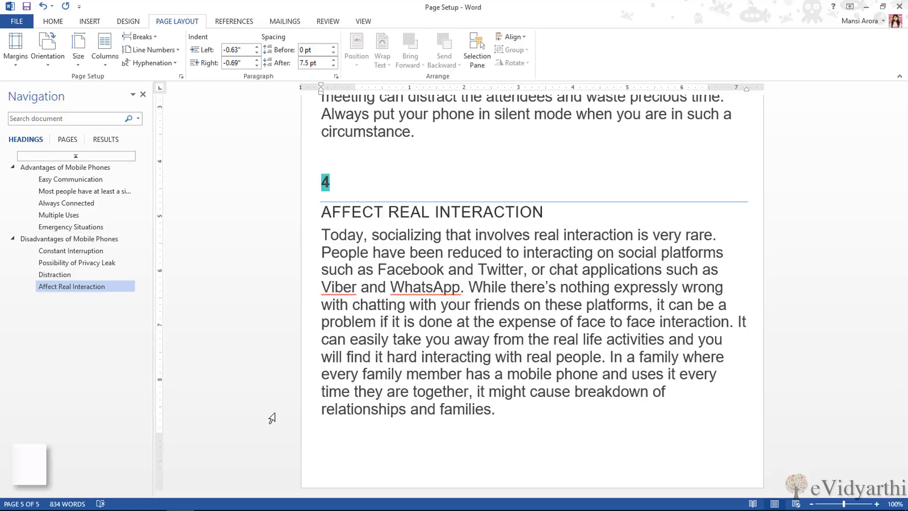
{"action": "key", "text": "ctrl+Home"}
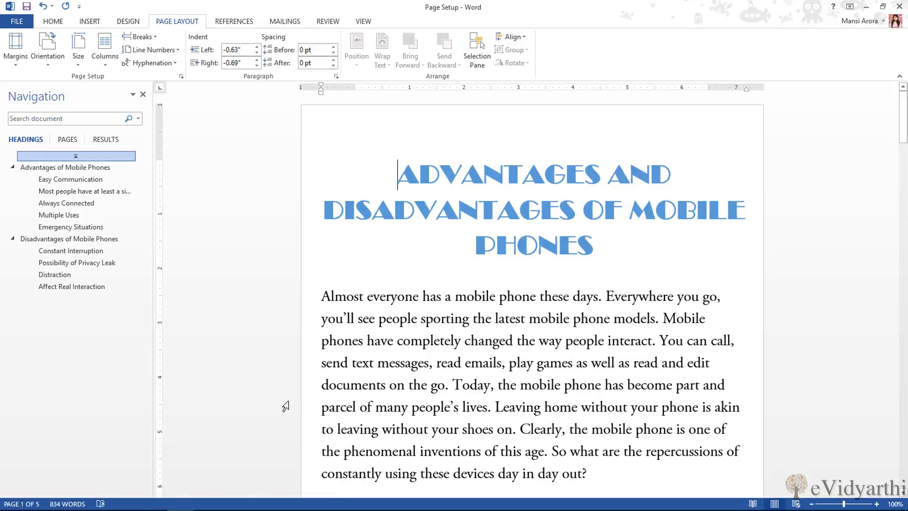
Undo the left and right indent changes on the whole document and clear the text selection.
{"action": "key", "text": "ctrl+a"}
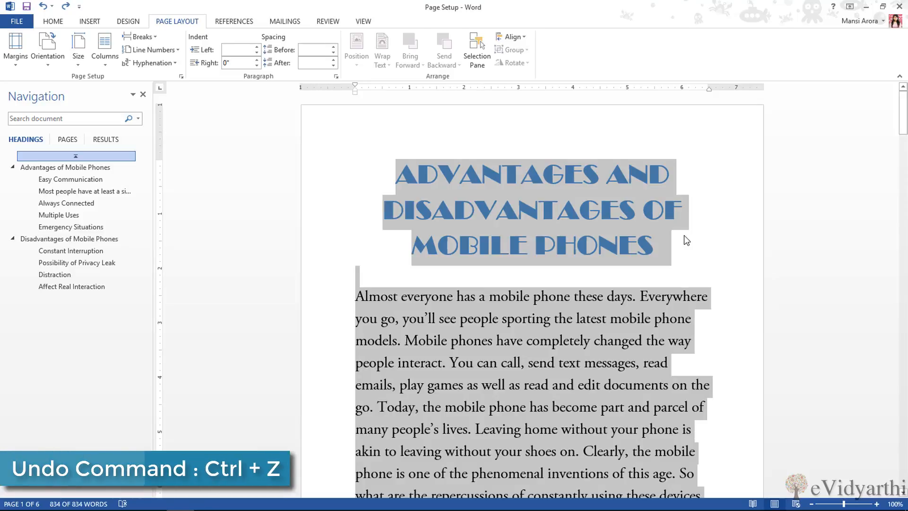
{"action": "left_click", "coordinate": [677, 250]}
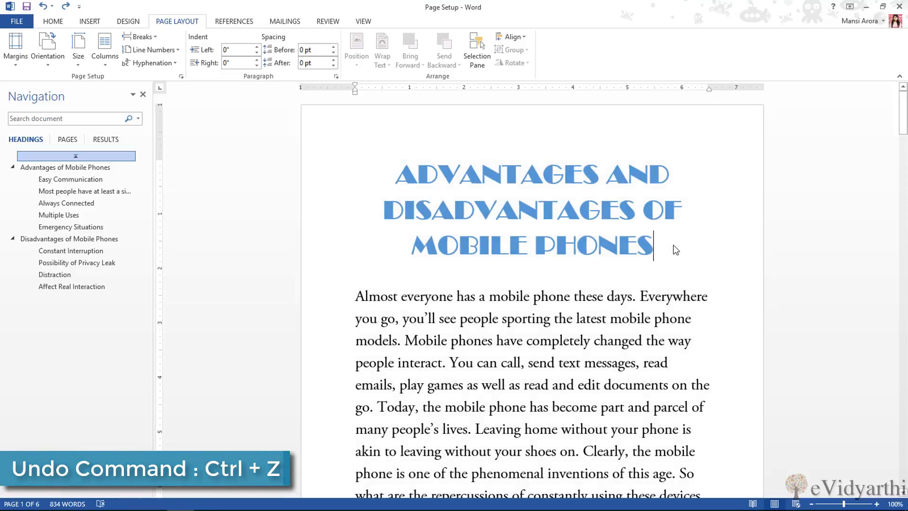
Open the custom margin settings for the document and select the top margin value for editing.
{"action": "left_click", "coordinate": [16, 67]}
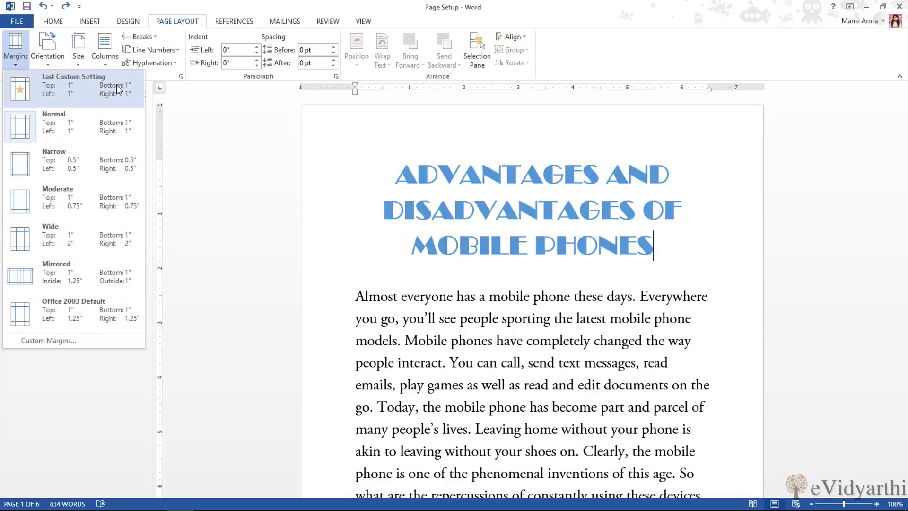
{"action": "left_click", "coordinate": [72, 342]}
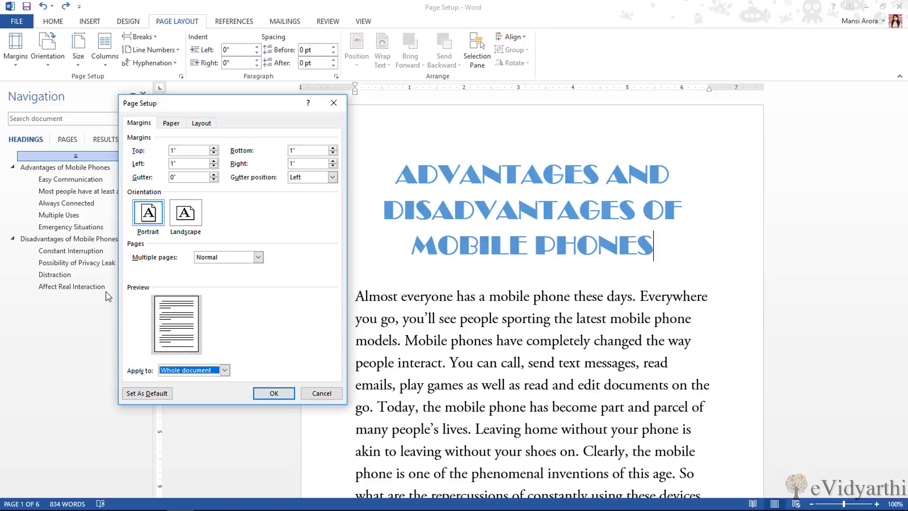
{"action": "left_click", "coordinate": [191, 150]}
{"action": "double_click", "coordinate": [191, 150]}
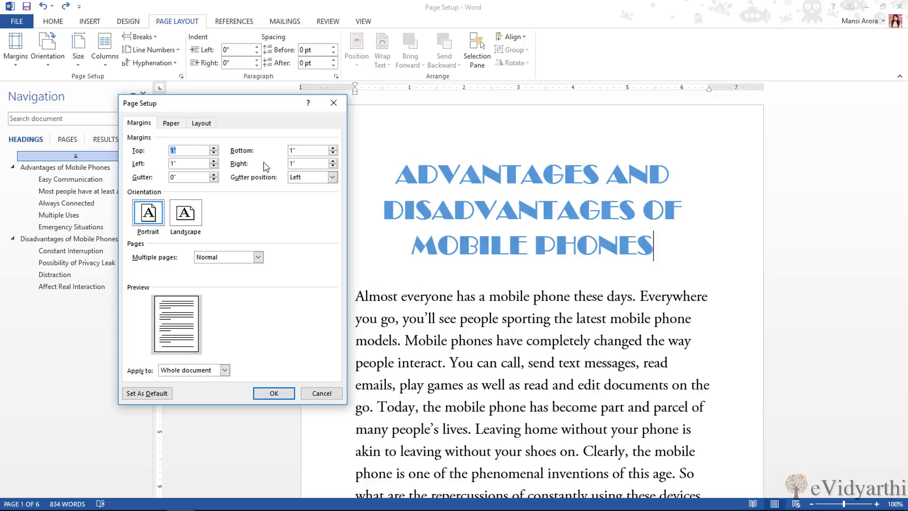